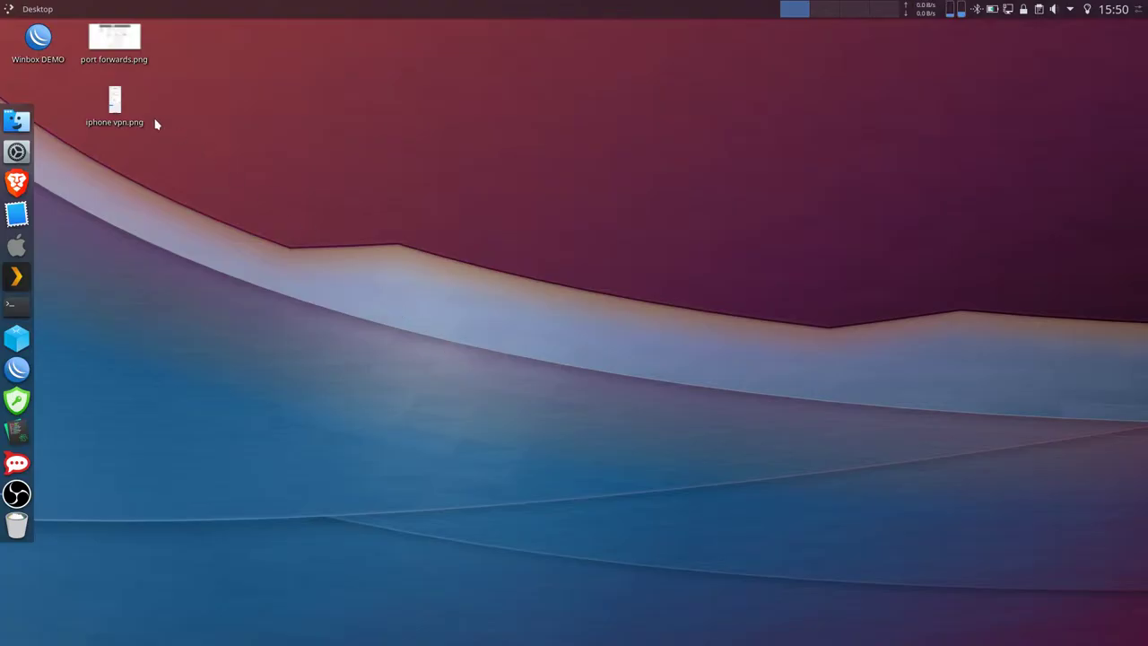
- Launch WinBox from the Winbox DEMO desktop icon
double_click(48, 50)
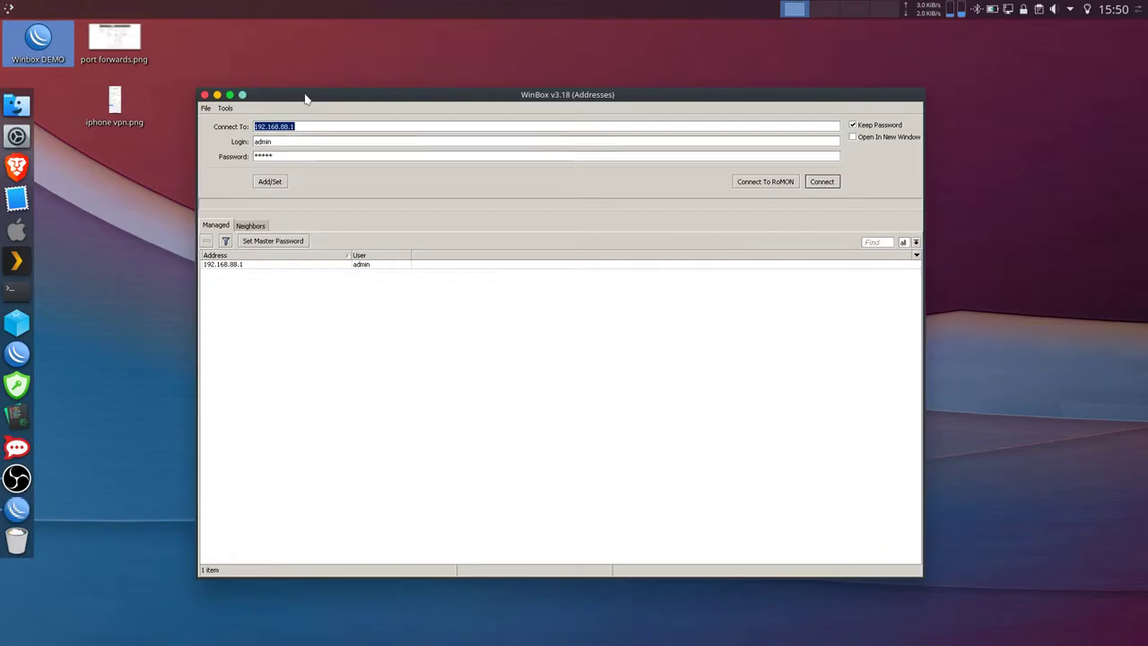
- Connect to the saved router 192.168.88.1 and reposition the Home AP Dual Quick Set window
double_click(256, 265)
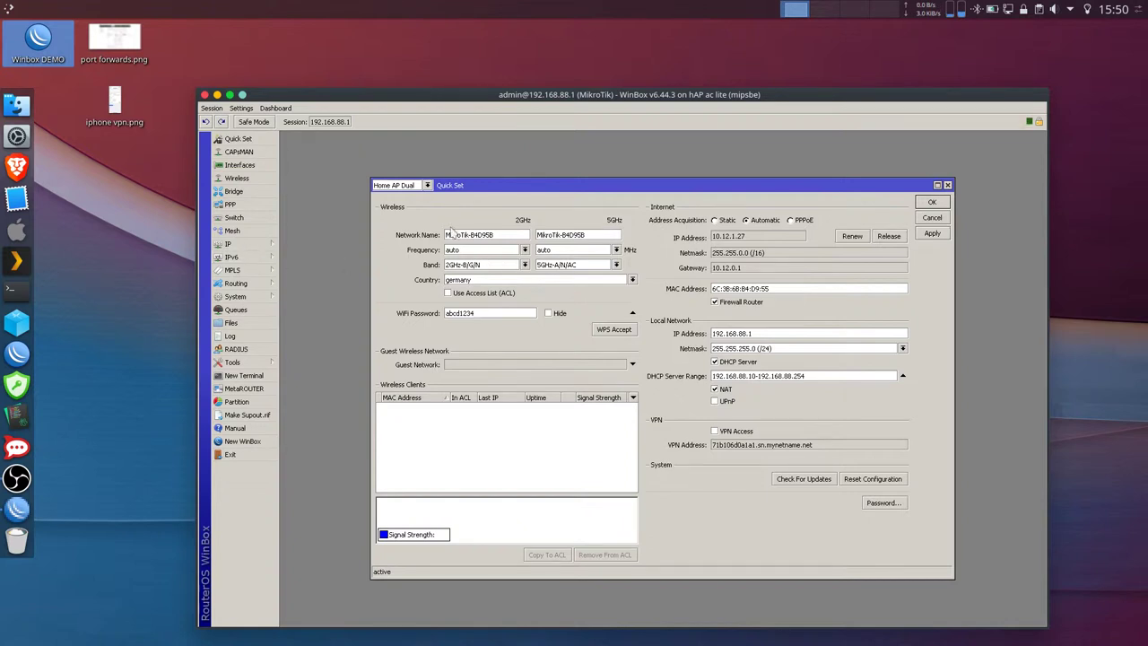
left_click_drag(541, 181, 534, 172)
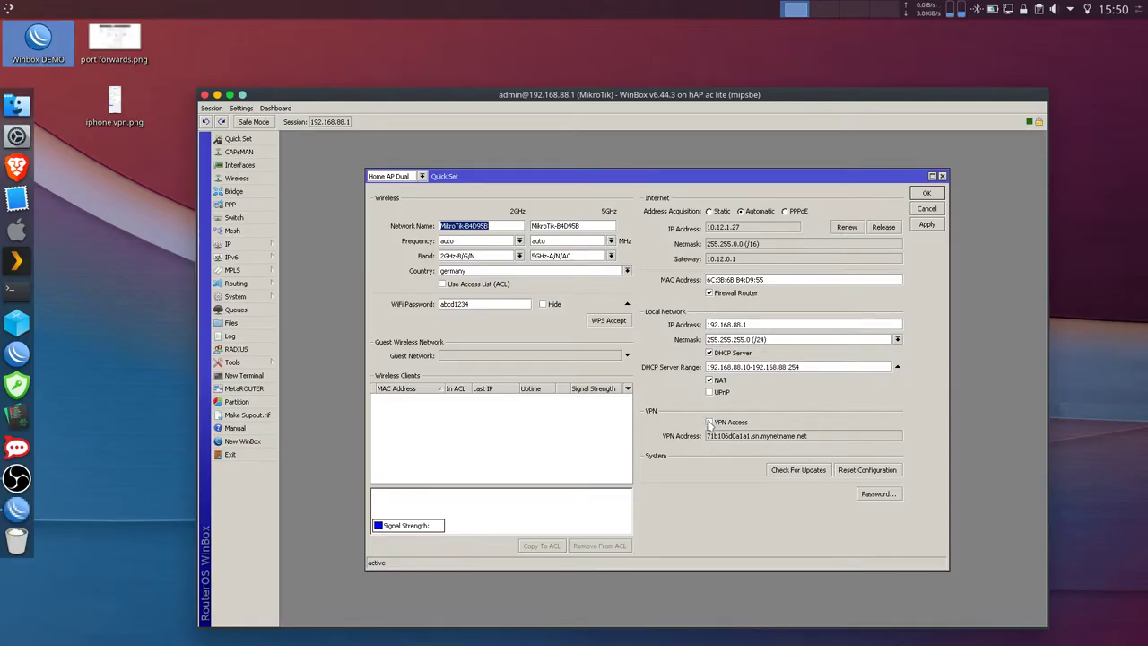
- Tick VPN Access, check the VPN user 'vpn' and its password, and apply Quick Set
left_click(709, 422)
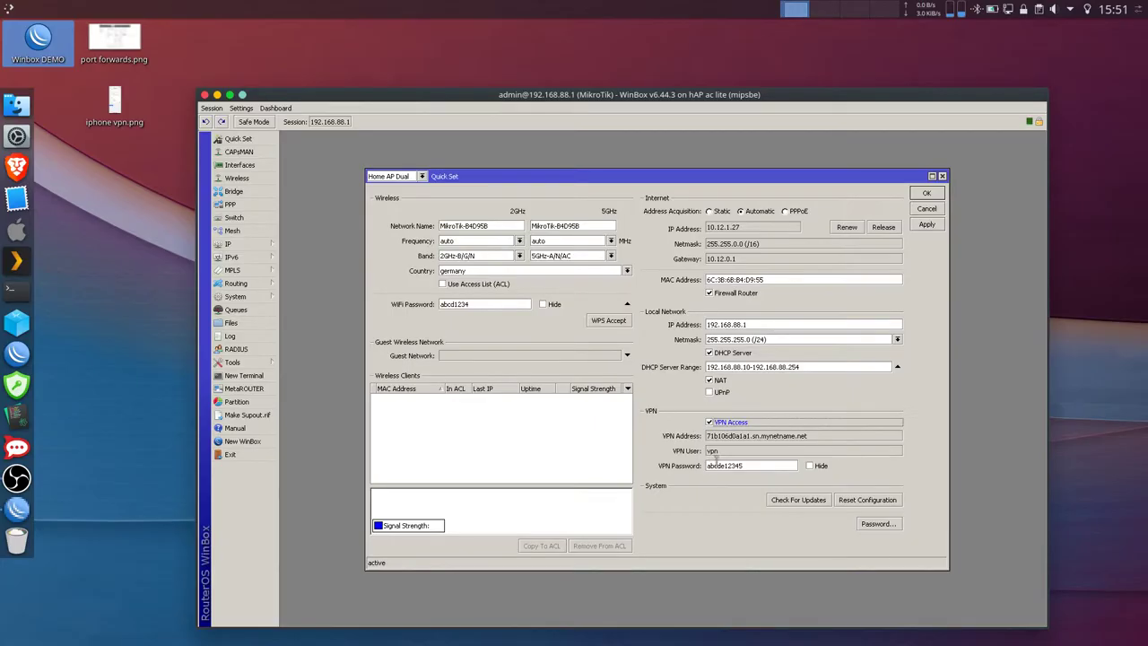
double_click(722, 465)
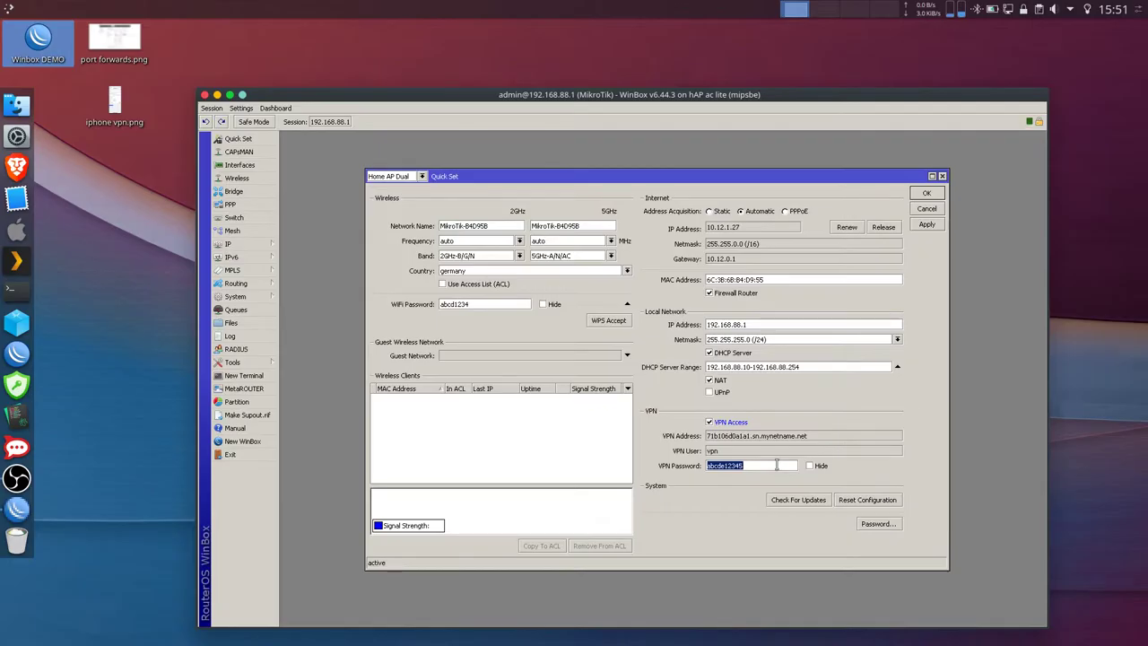
left_click_drag(720, 451, 713, 452)
left_click(713, 451)
left_click(926, 225)
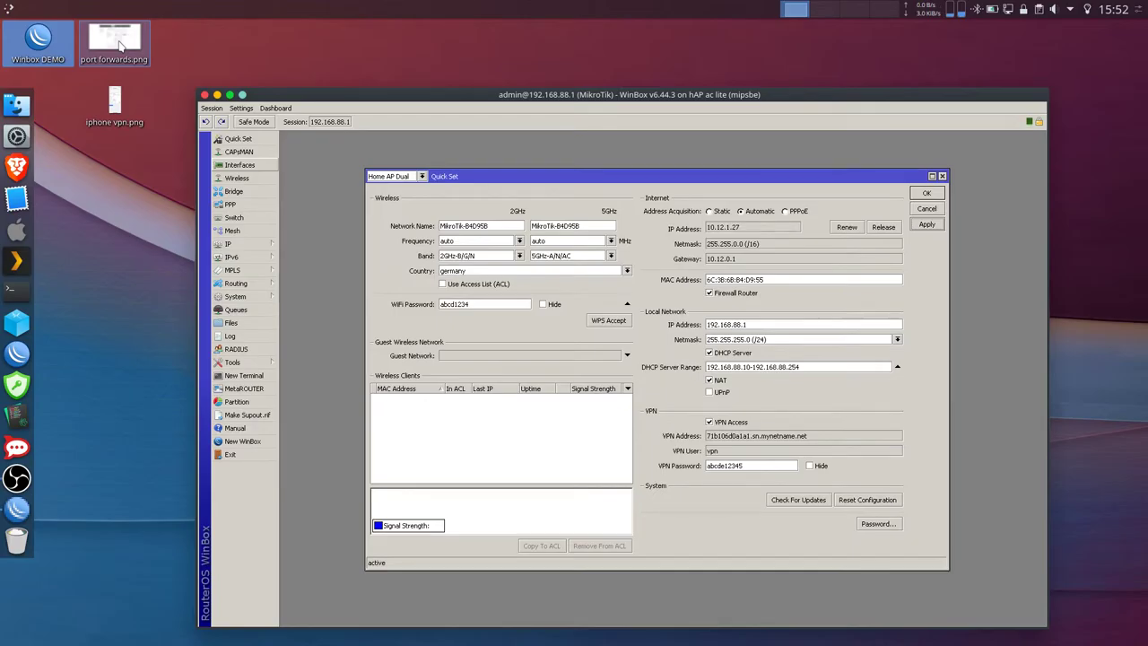
- Open port forwards.png from the desktop in Gwenview
double_click(119, 45)
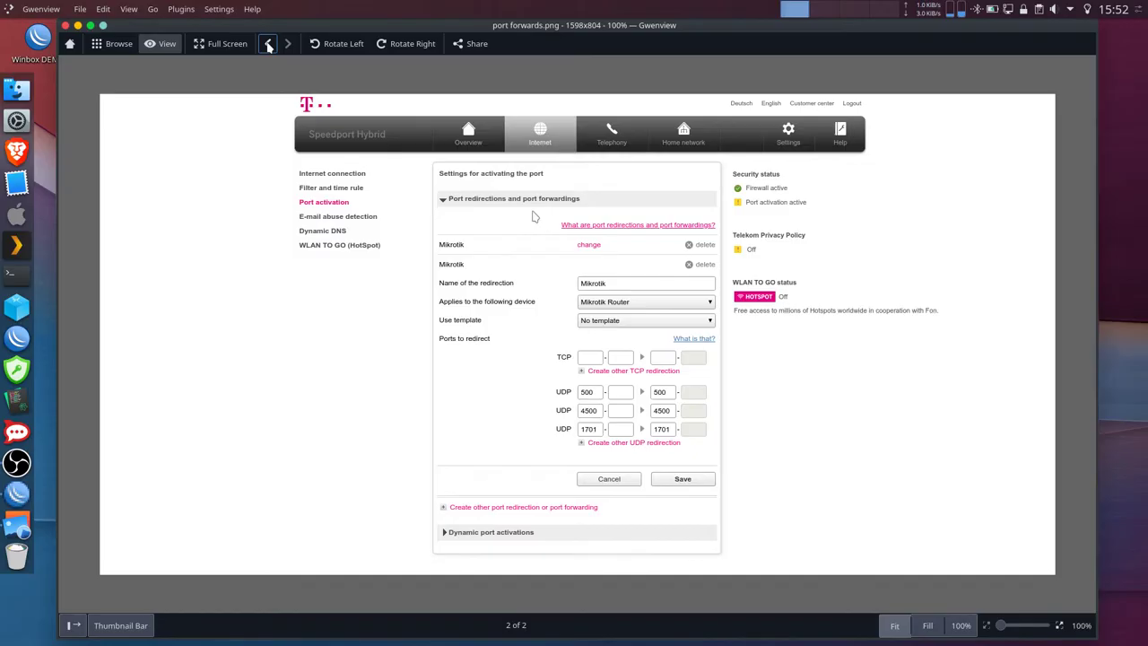
- Step back to iphone vpn.png in Gwenview, briefly glancing at WinBox before returning
left_click(267, 45)
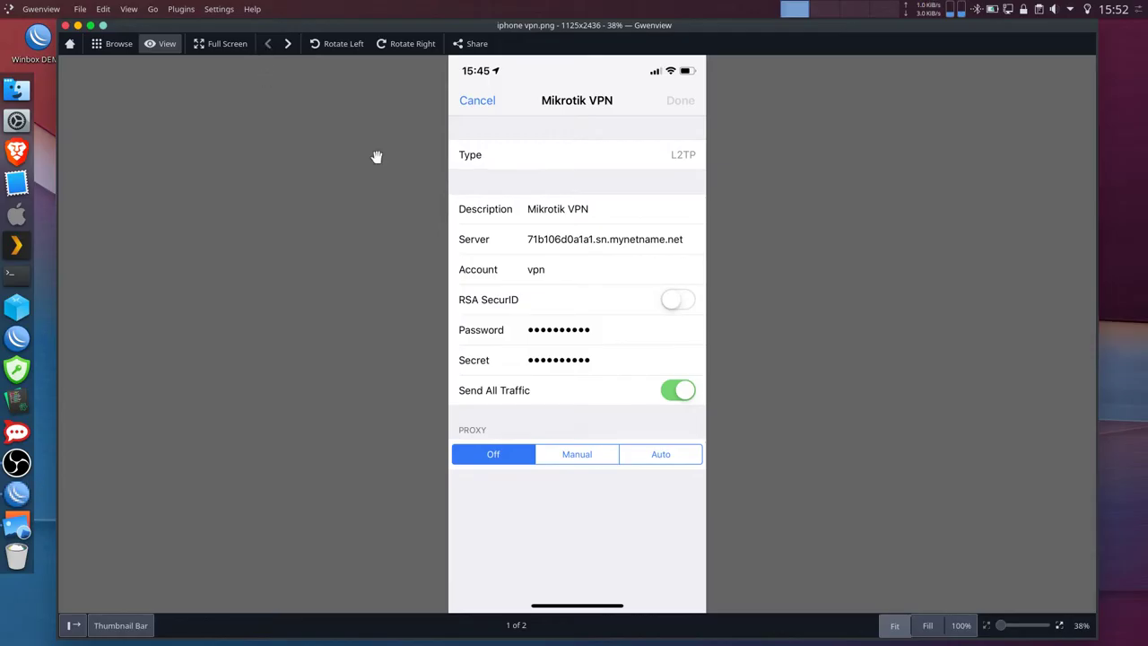
left_click(18, 491)
key("alt+Tab")
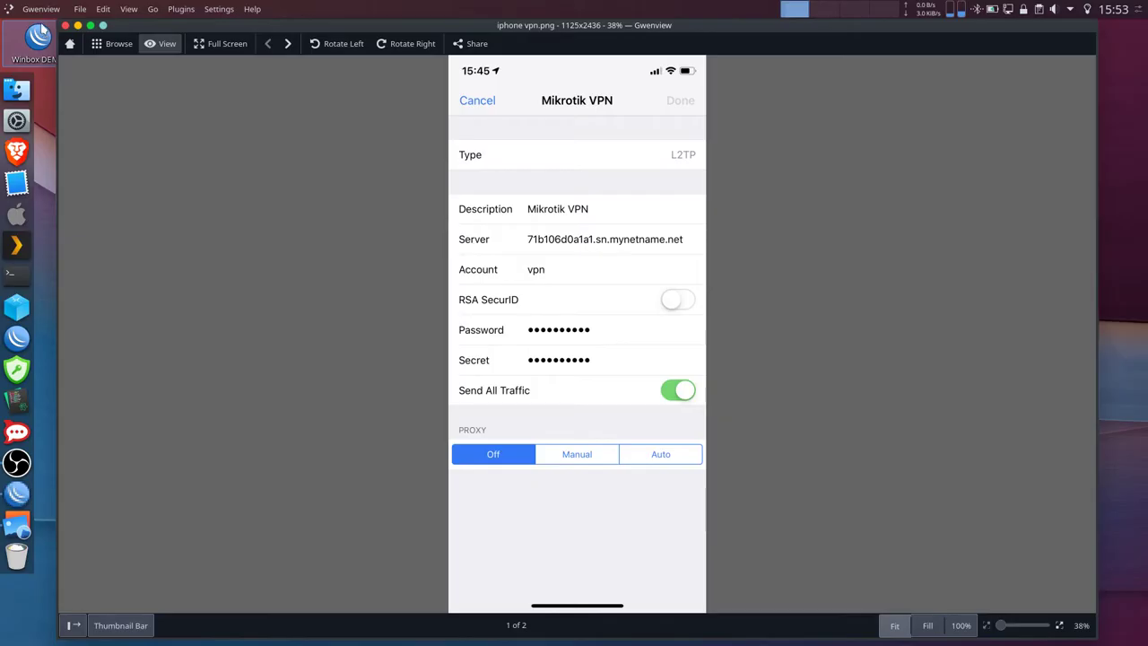
- Close Gwenview and open the PPP Secrets list, selecting the vpn secret
left_click(66, 26)
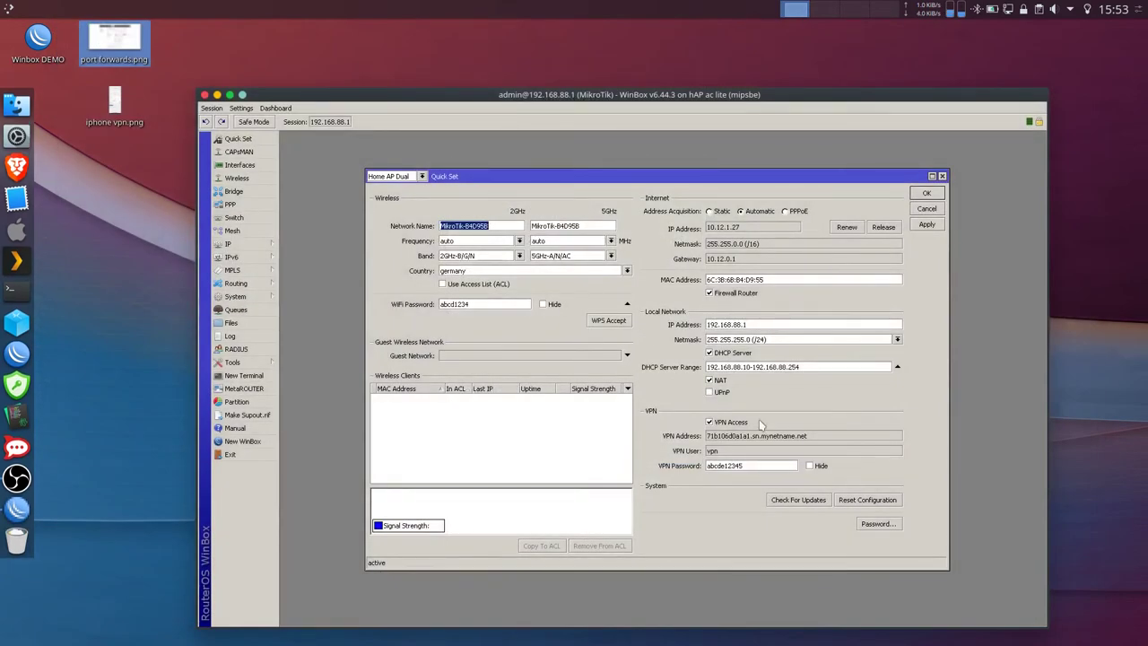
double_click(749, 464)
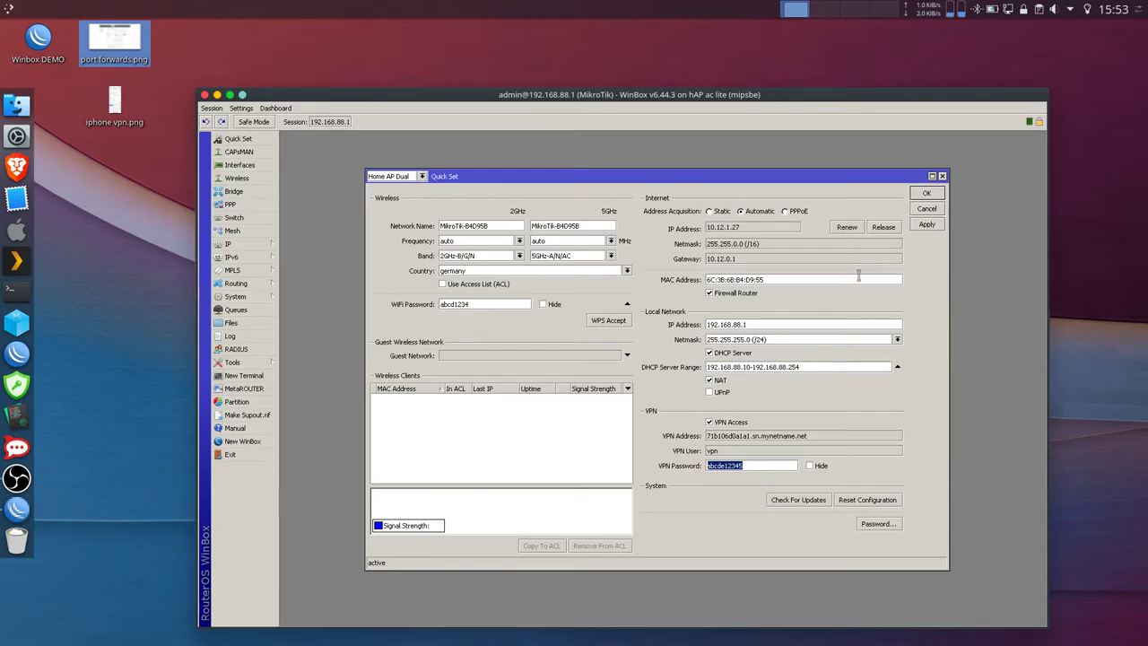
left_click(256, 210)
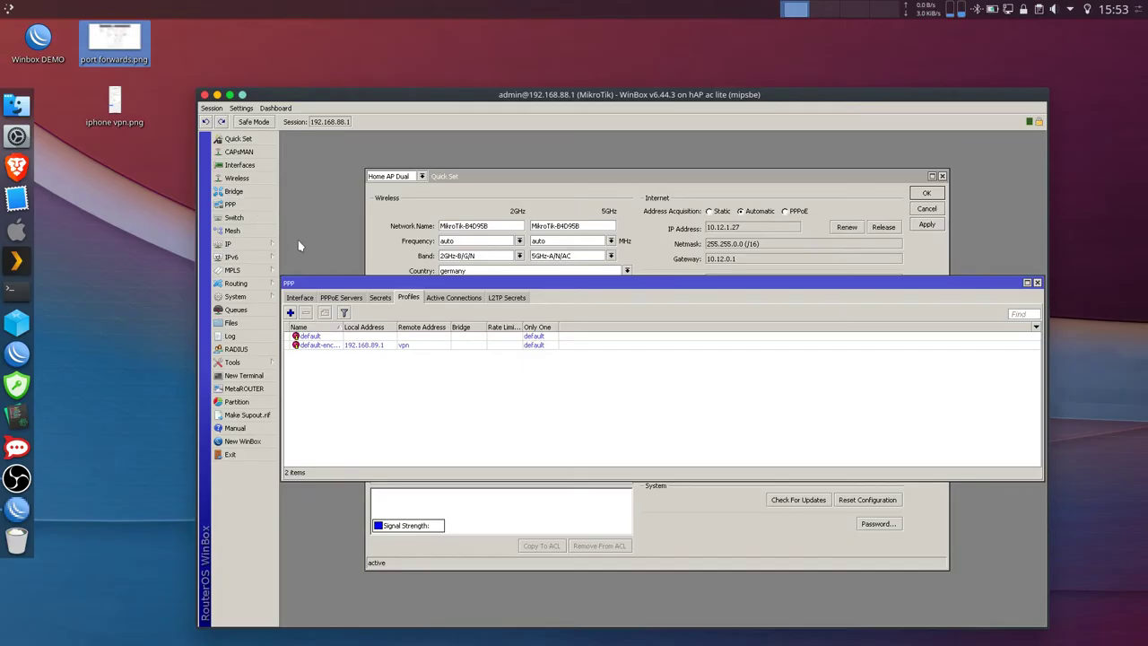
left_click(377, 299)
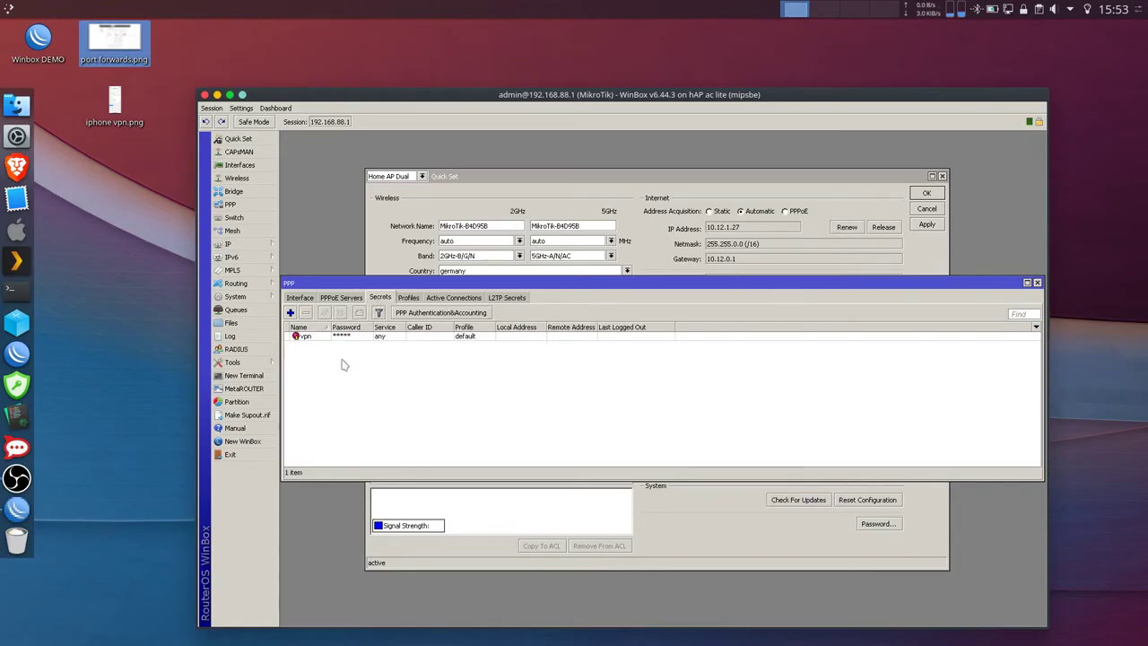
left_click(315, 339)
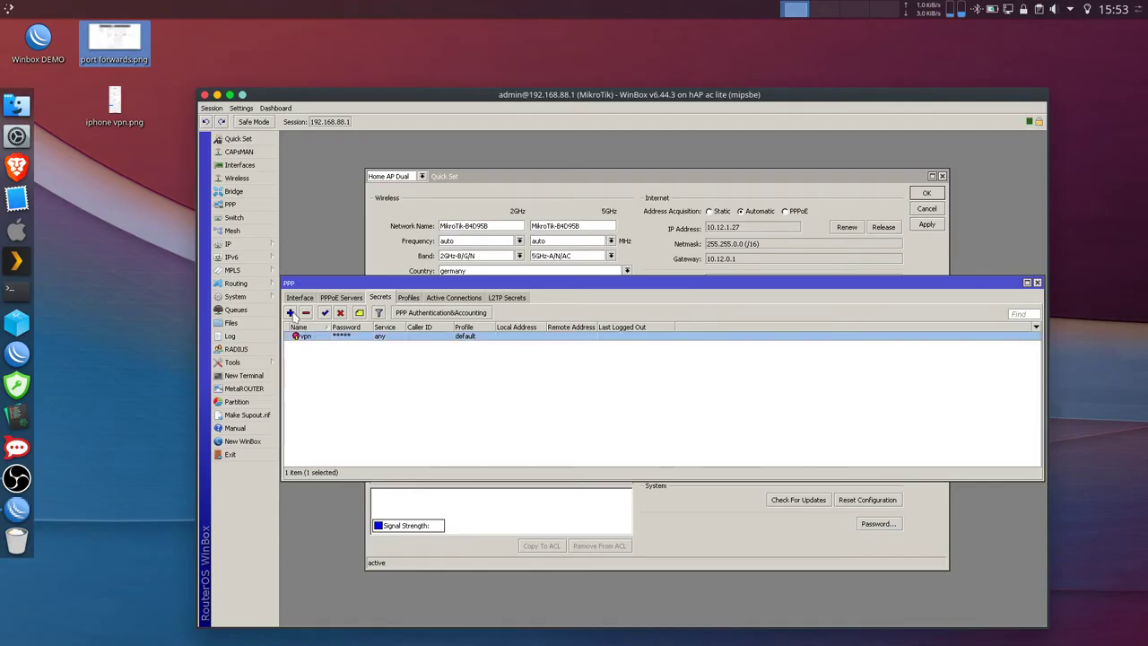
- Add a PPP secret named 'user' with a password and the default profile, then save it
left_click(290, 313)
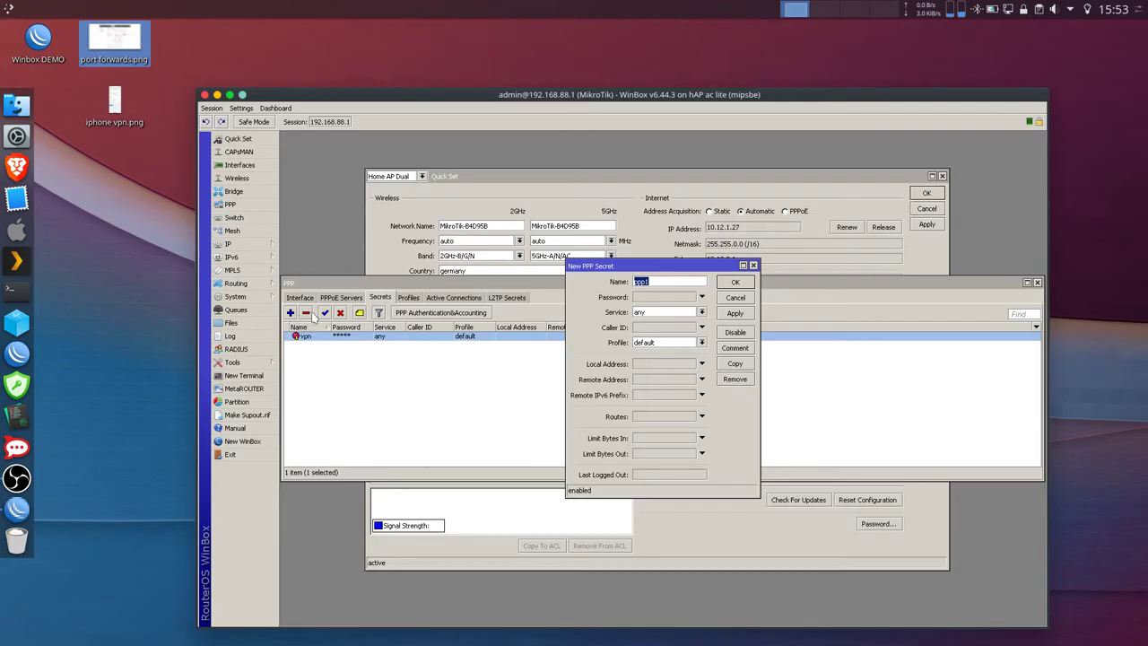
type("user")
left_click(654, 345)
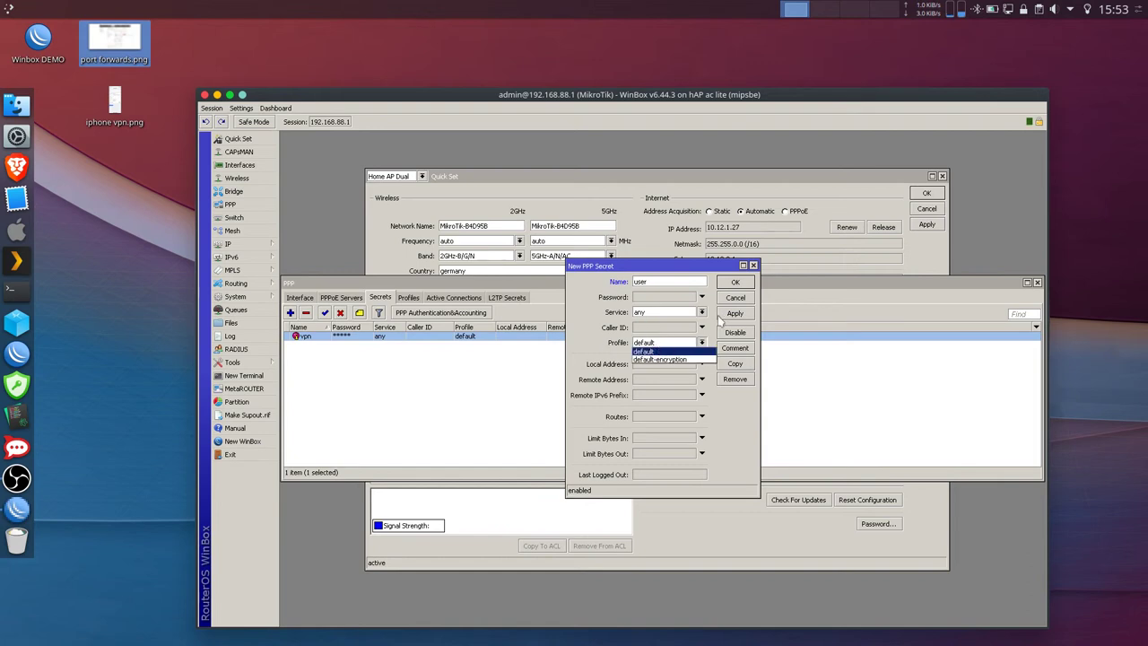
left_click(693, 351)
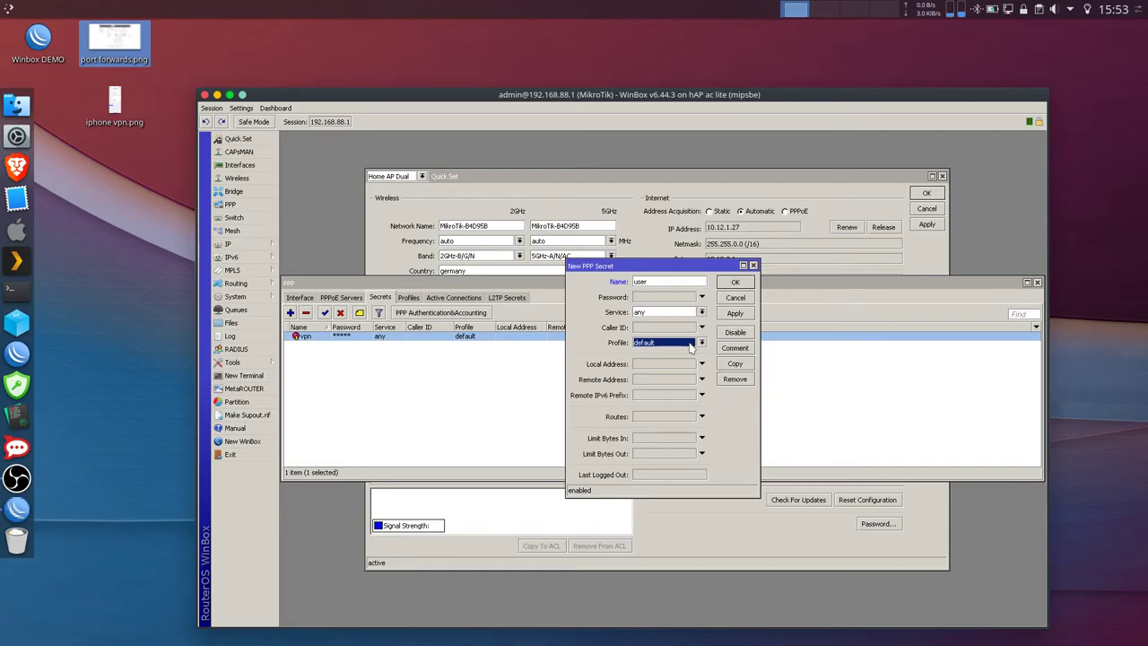
left_click(698, 344)
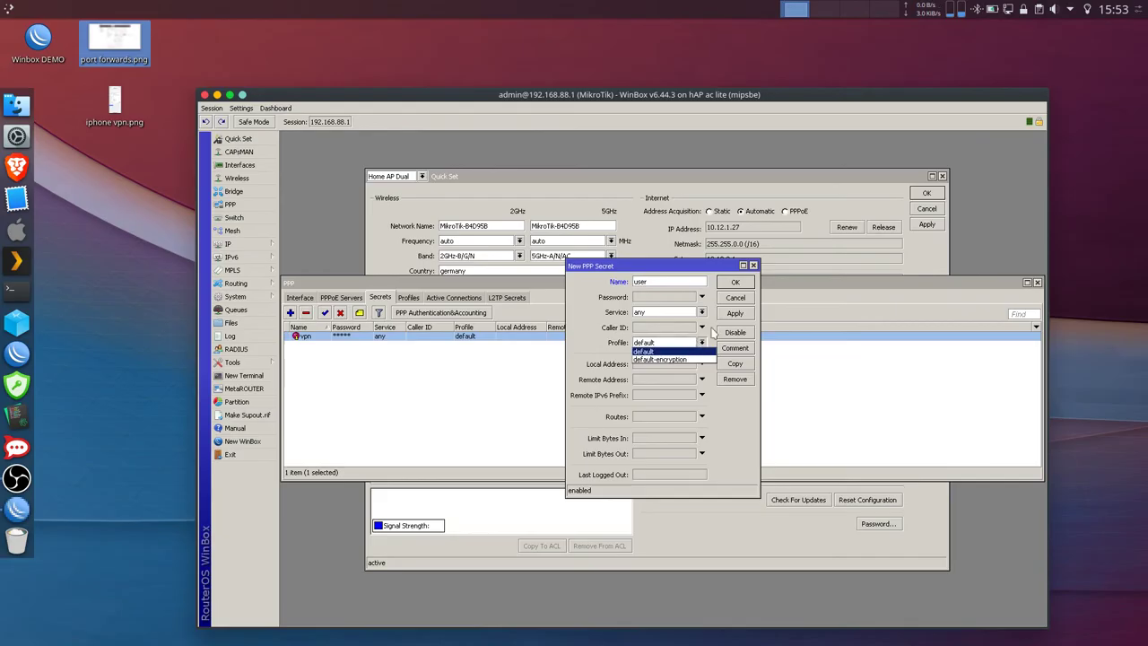
left_click(705, 334)
left_click(660, 296)
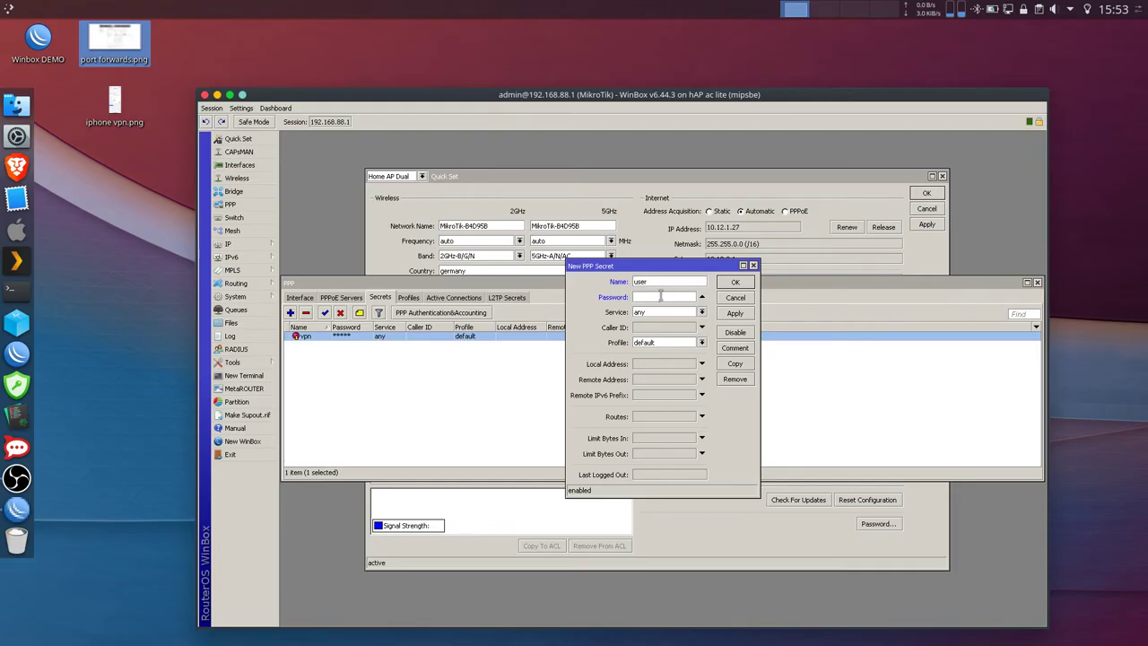
type("********")
left_click(734, 313)
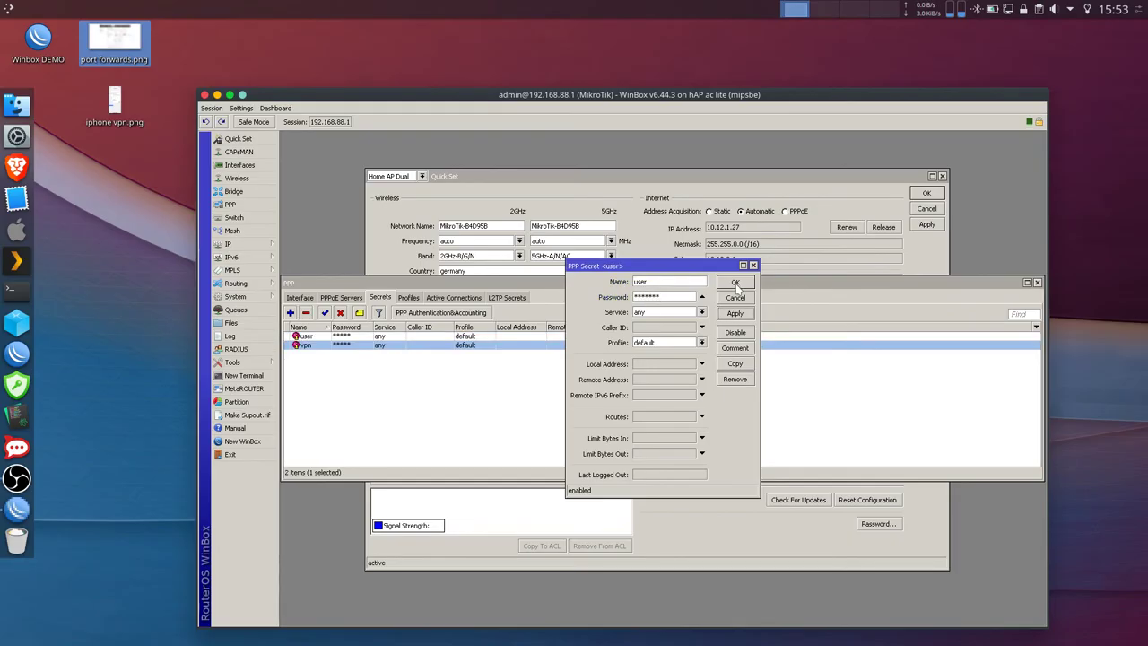
left_click(735, 283)
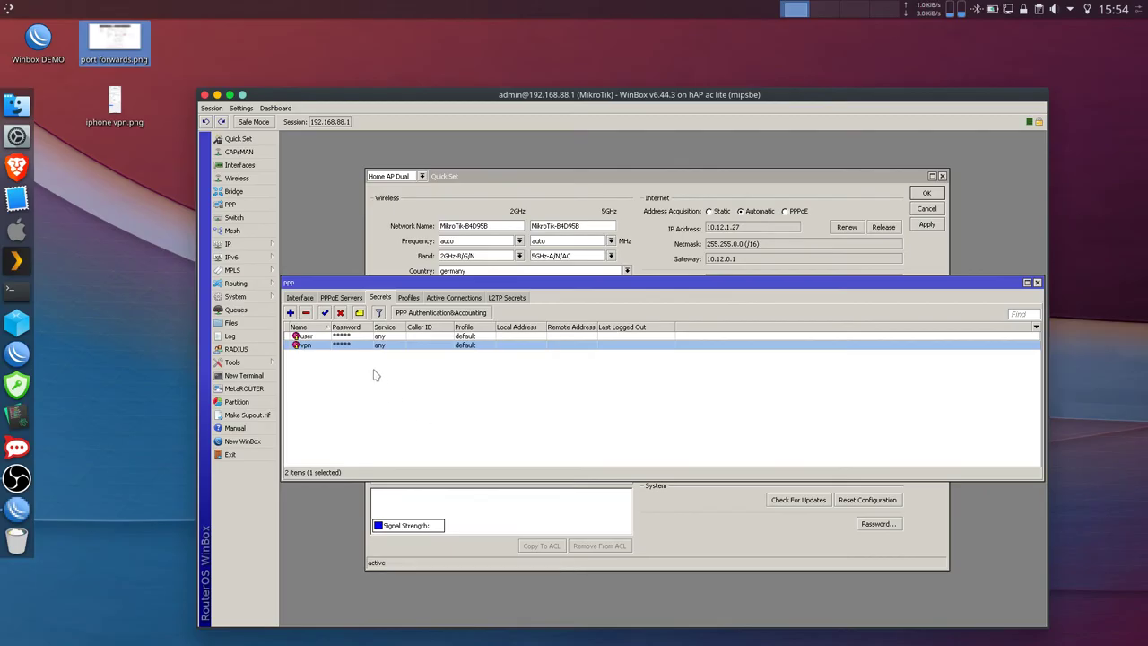
- Review the L2TP Server settings: enabled, IPsec yes, default-encryption profile, and the IPsec secret
left_click(307, 298)
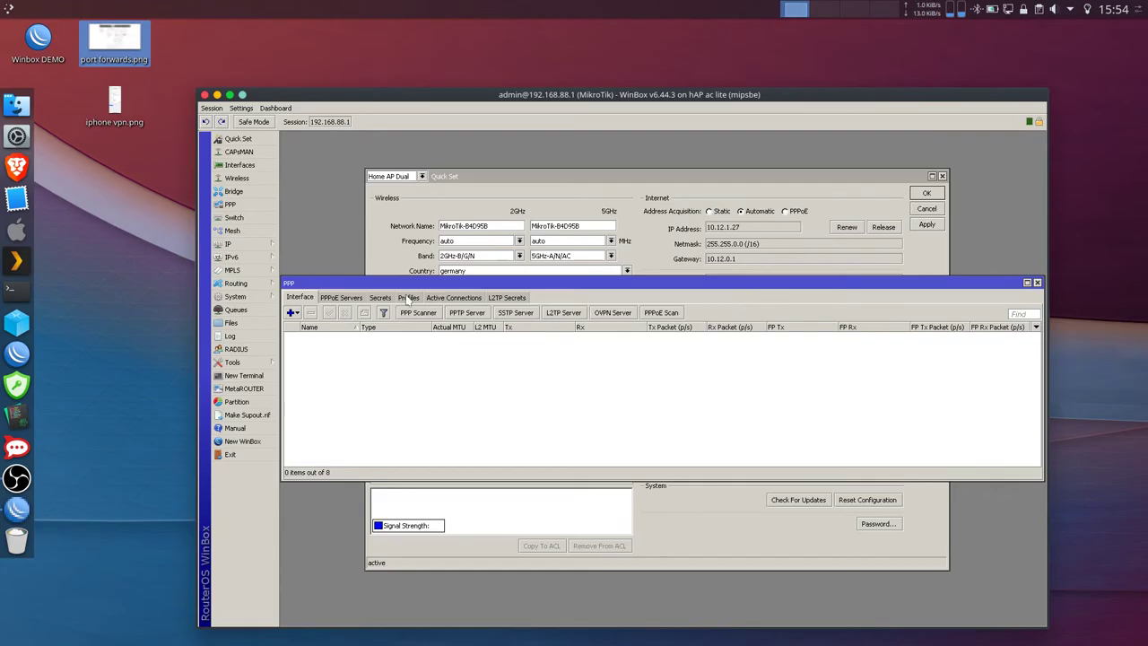
left_click(560, 314)
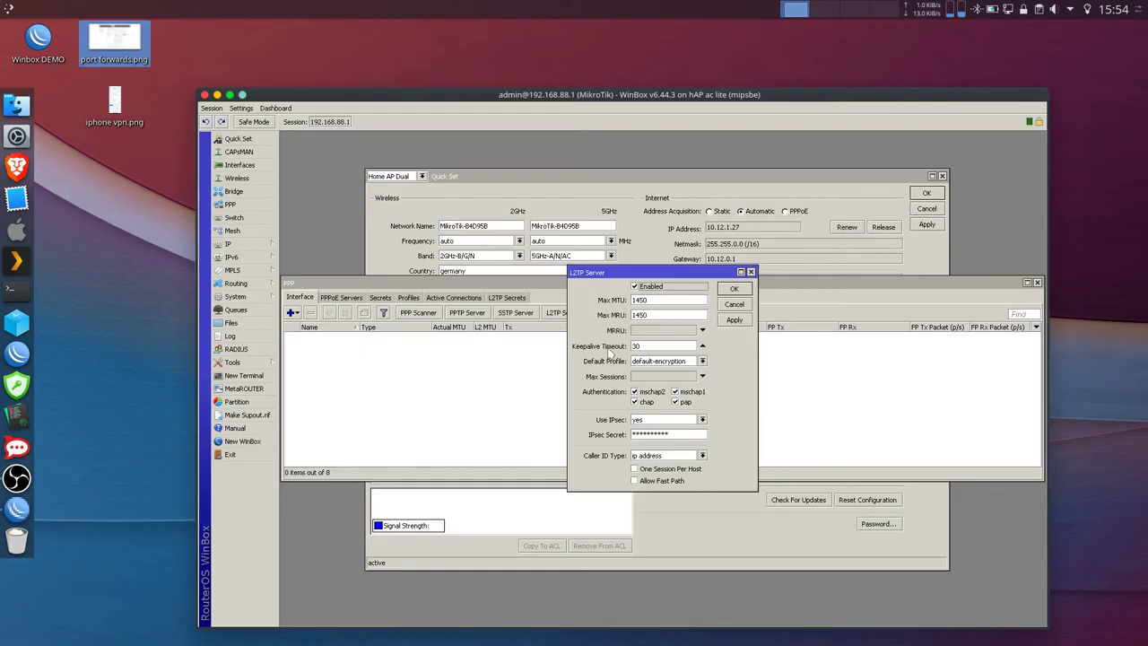
double_click(684, 435)
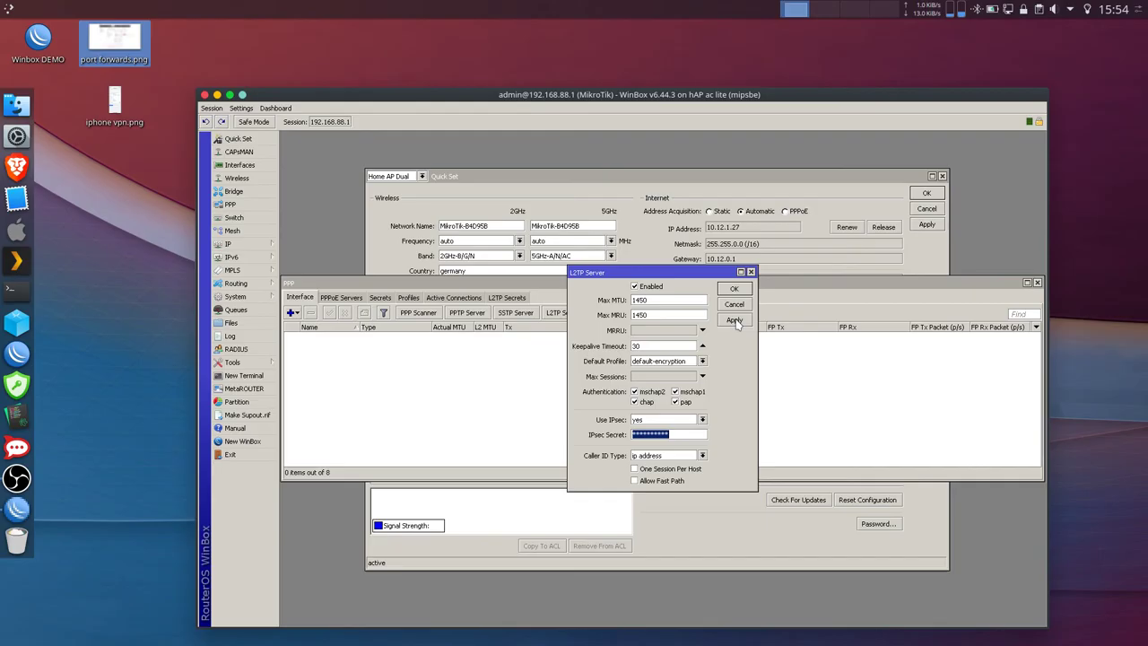
left_click(733, 290)
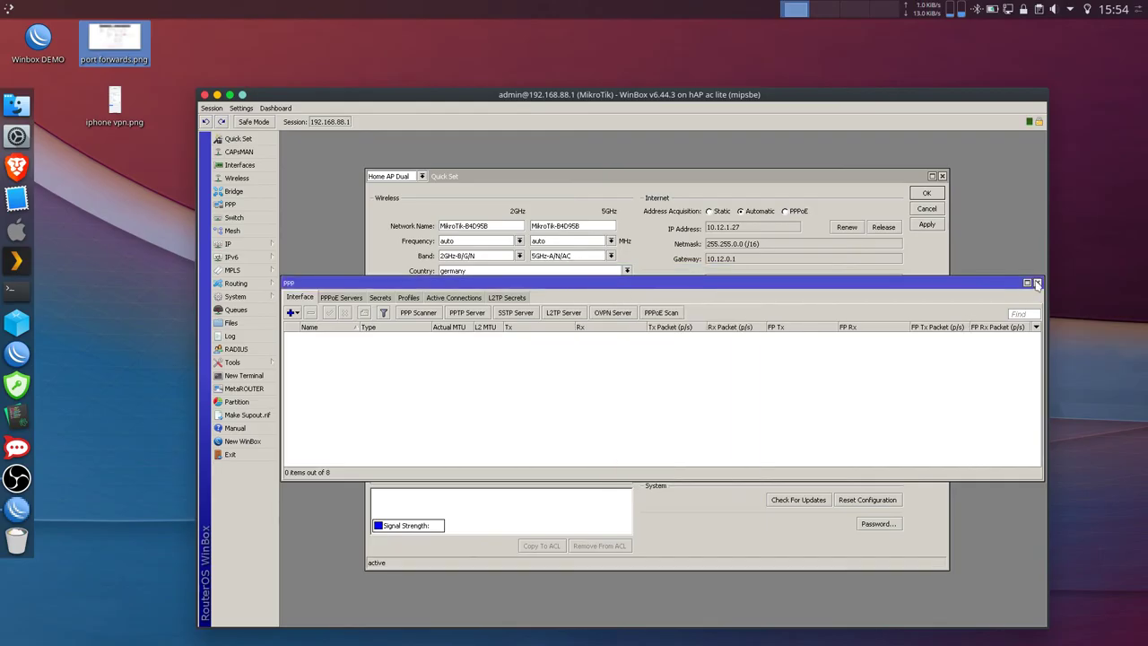
left_click(1037, 283)
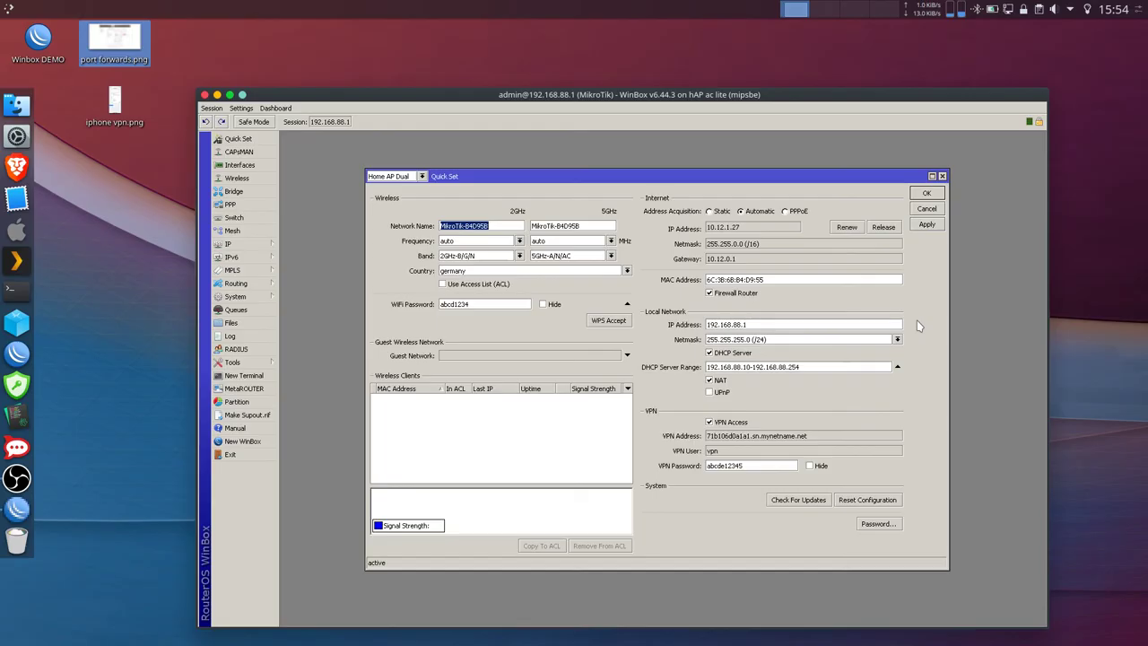